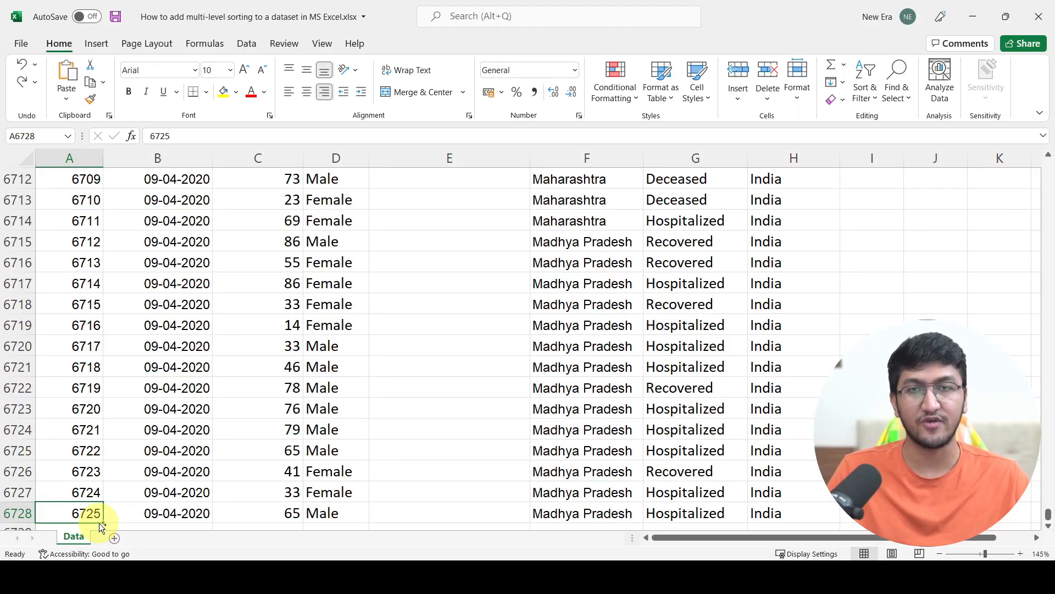
- Turn on filter buttons for the table's header row
{"action": "key", "text": "ctrl+Up"}
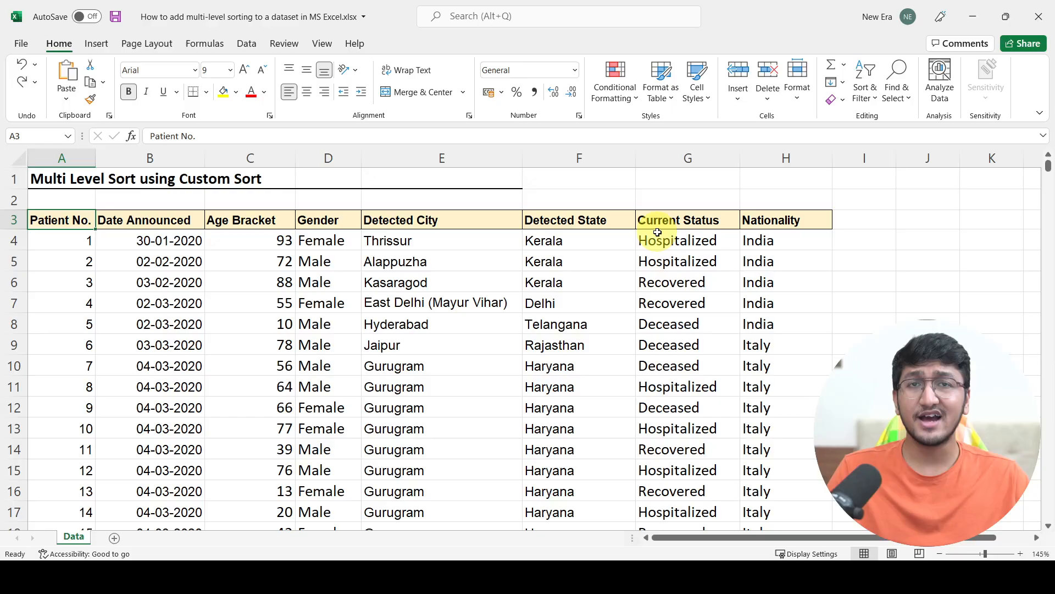
{"action": "left_click", "coordinate": [765, 244]}
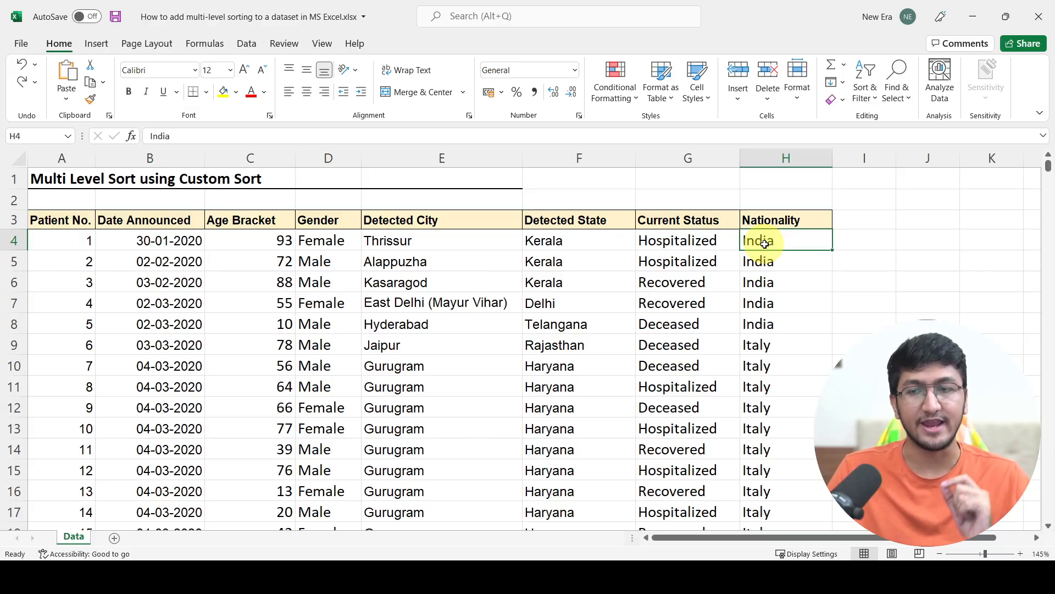
{"action": "left_click", "coordinate": [608, 235]}
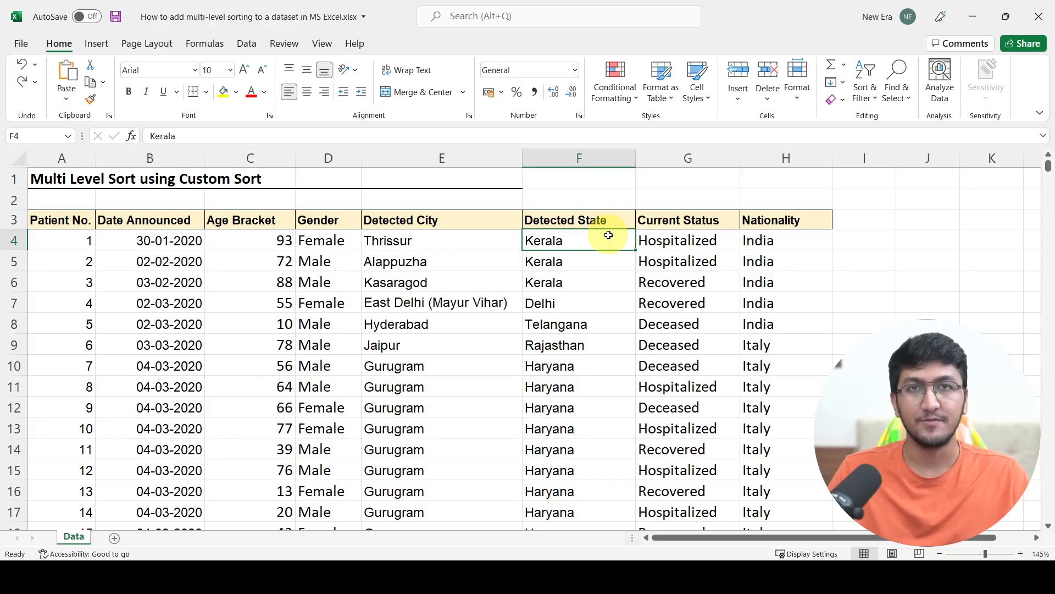
{"action": "key", "text": "ctrl+shift+l"}
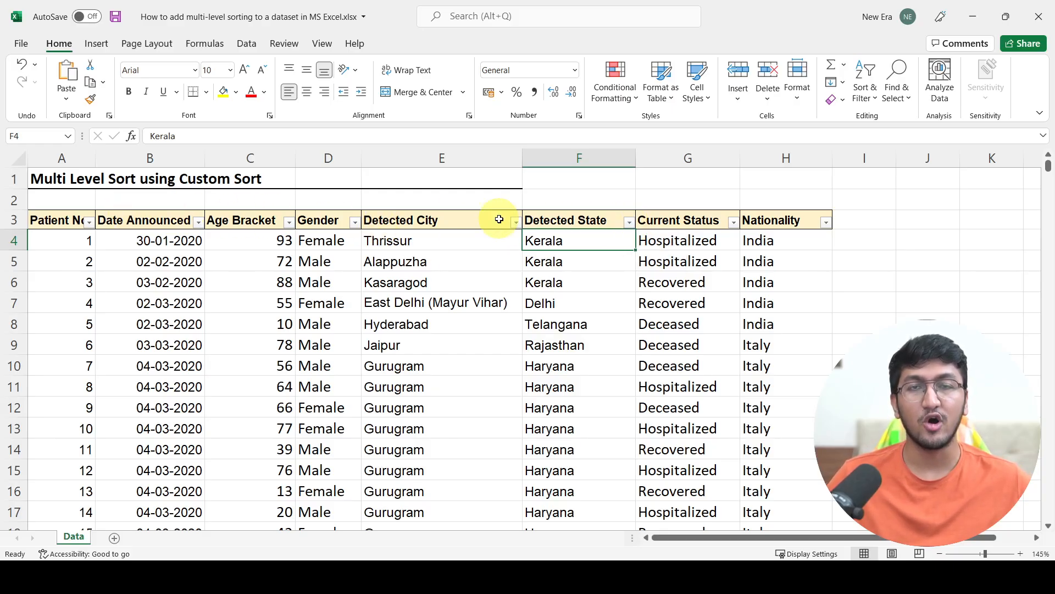
- Open the Detected State, Age Bracket and Date Announced filter menus to examine their sort options
{"action": "left_click", "coordinate": [629, 222]}
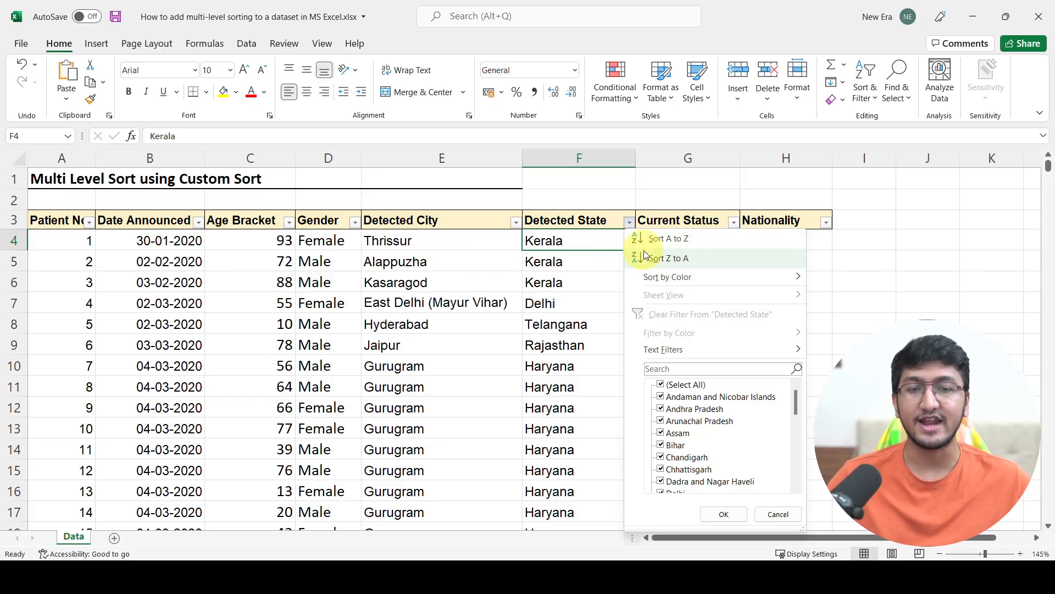
{"action": "left_click", "coordinate": [443, 261]}
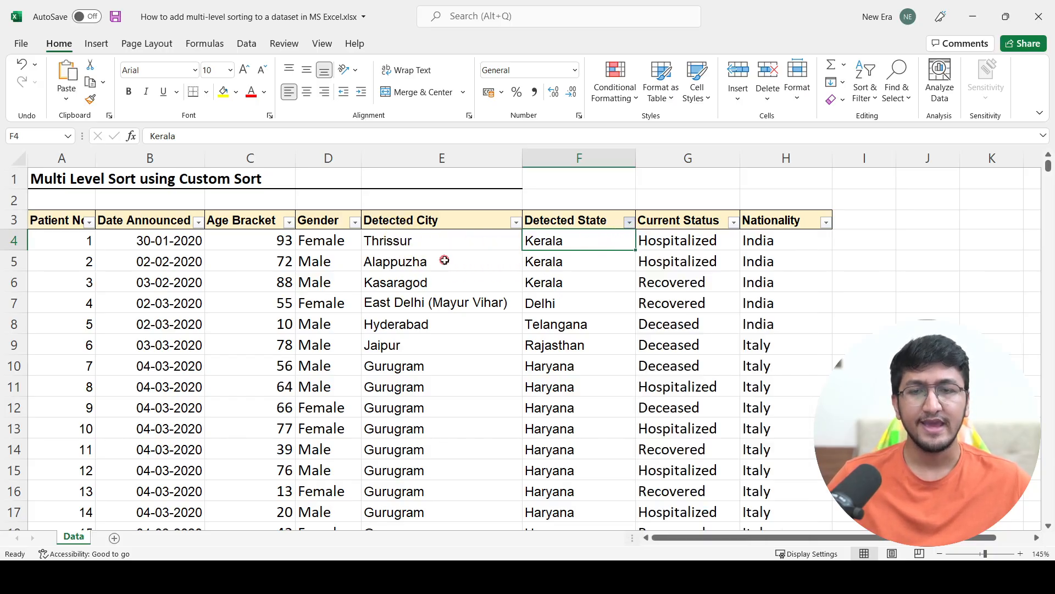
{"action": "left_click", "coordinate": [289, 222]}
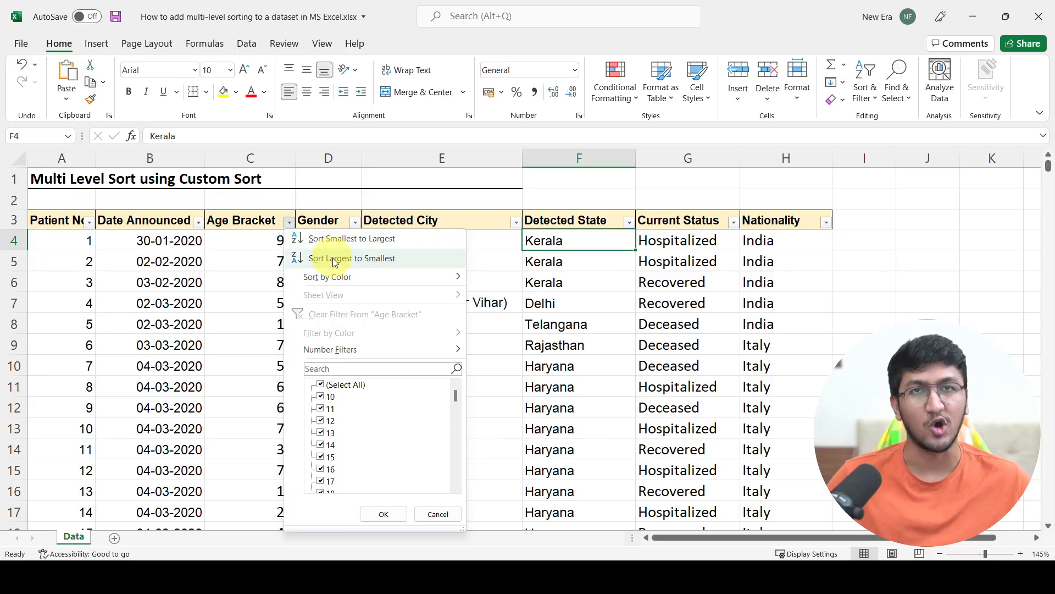
{"action": "left_click", "coordinate": [141, 252]}
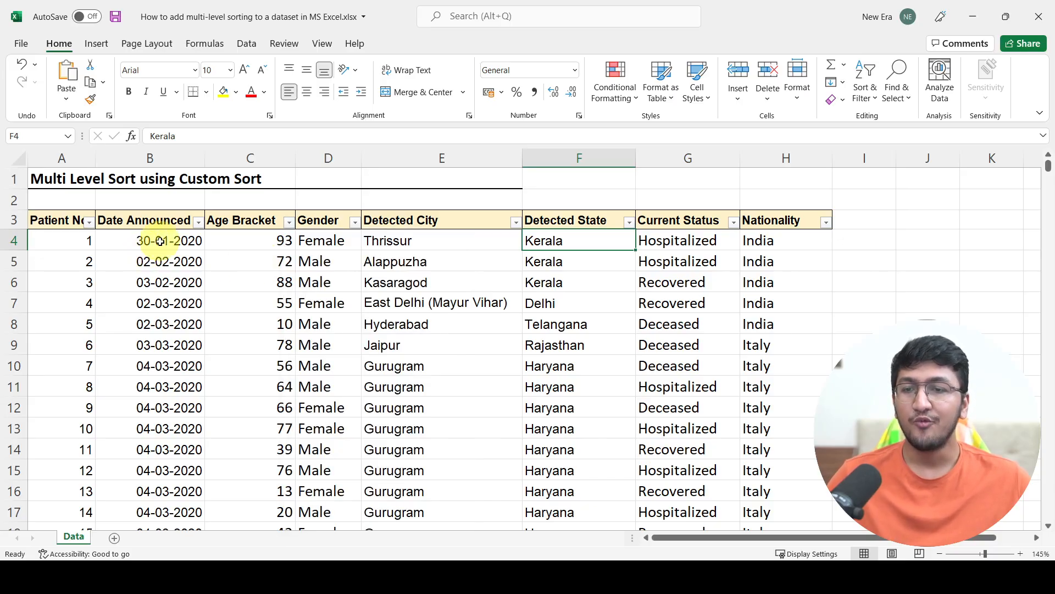
{"action": "left_click", "coordinate": [199, 222]}
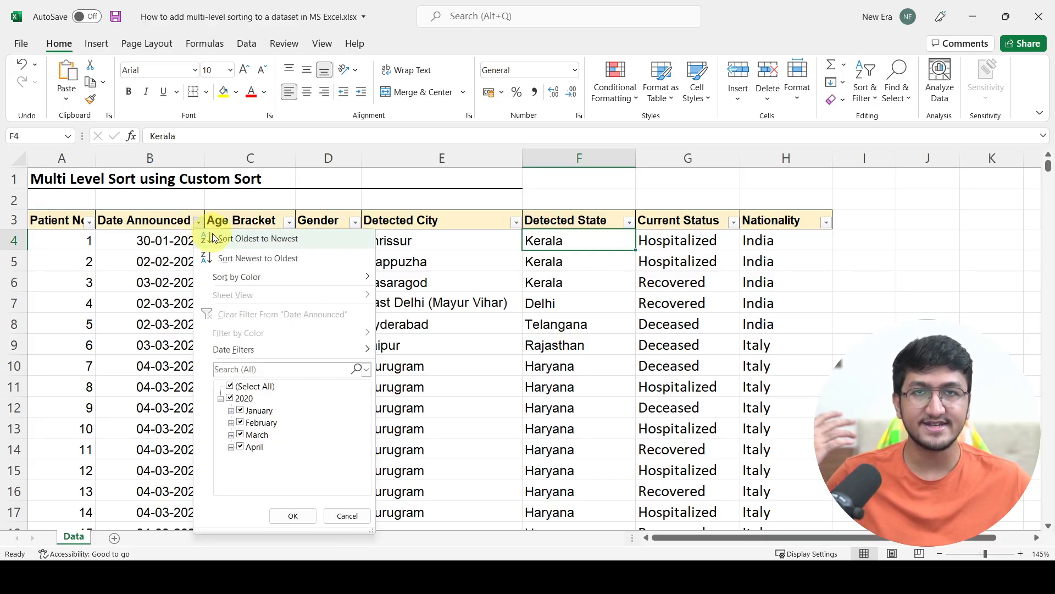
{"action": "left_click", "coordinate": [495, 283]}
- Sort the table by Detected State from A to Z using that column's filter menu
{"action": "left_click", "coordinate": [629, 222]}
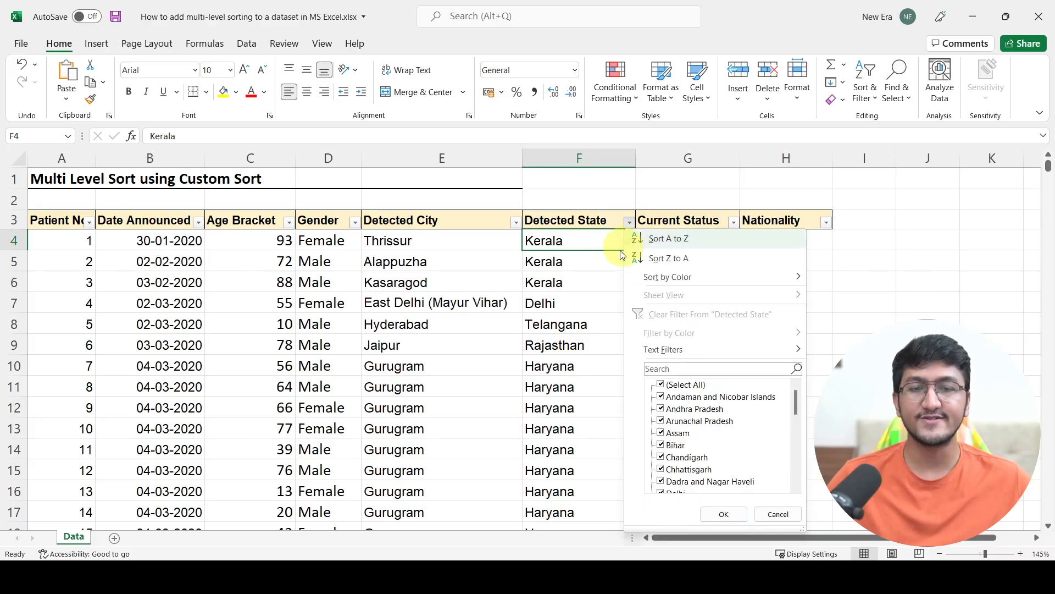
{"action": "left_click", "coordinate": [662, 239]}
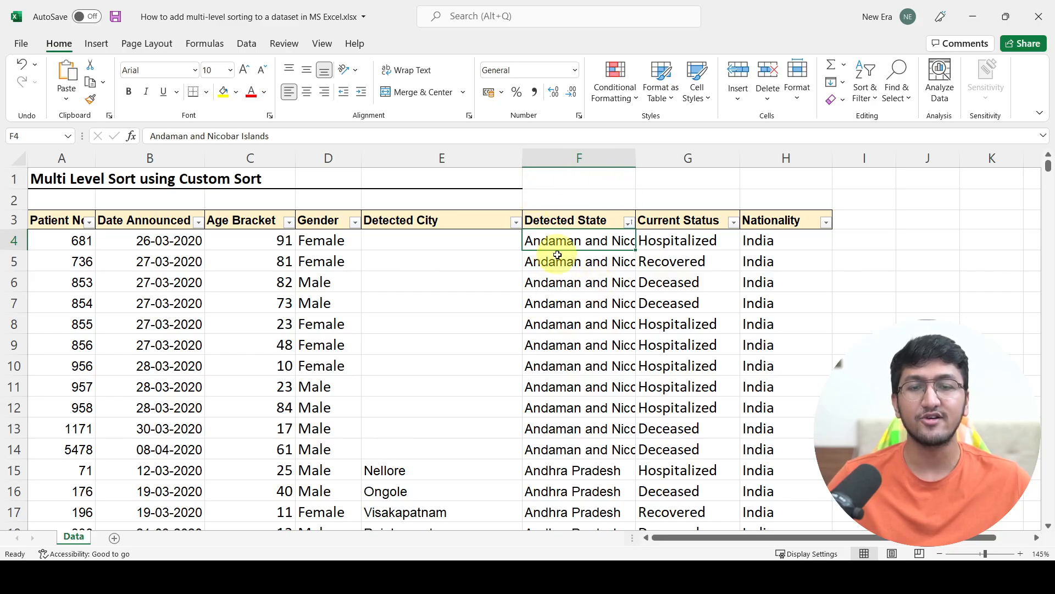
{"action": "scroll", "coordinate": [561, 266], "scroll_direction": "down", "scroll_amount": 15}
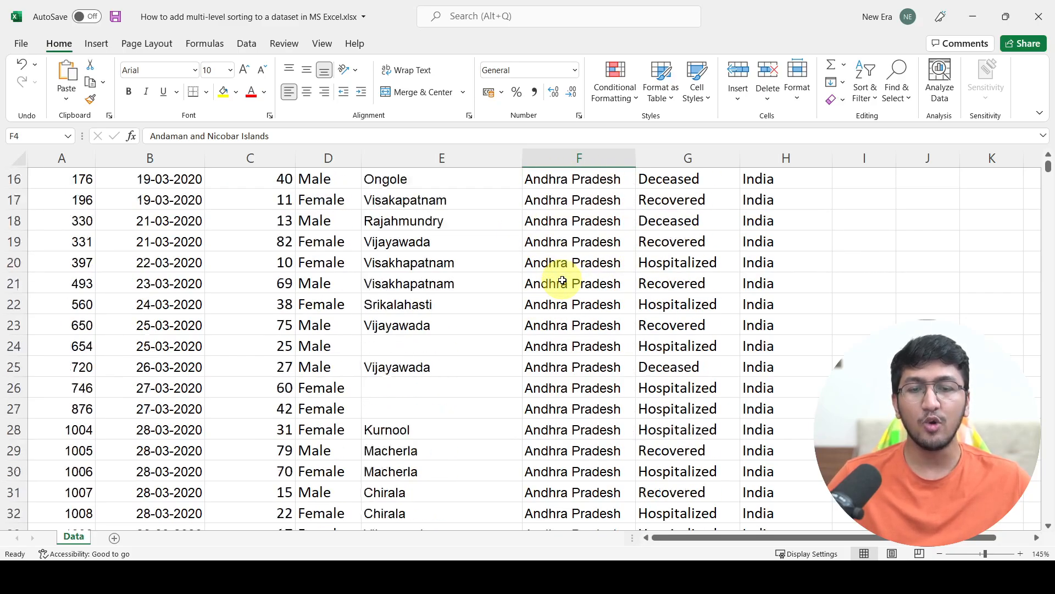
{"action": "scroll", "coordinate": [561, 281], "scroll_direction": "down", "scroll_amount": 20}
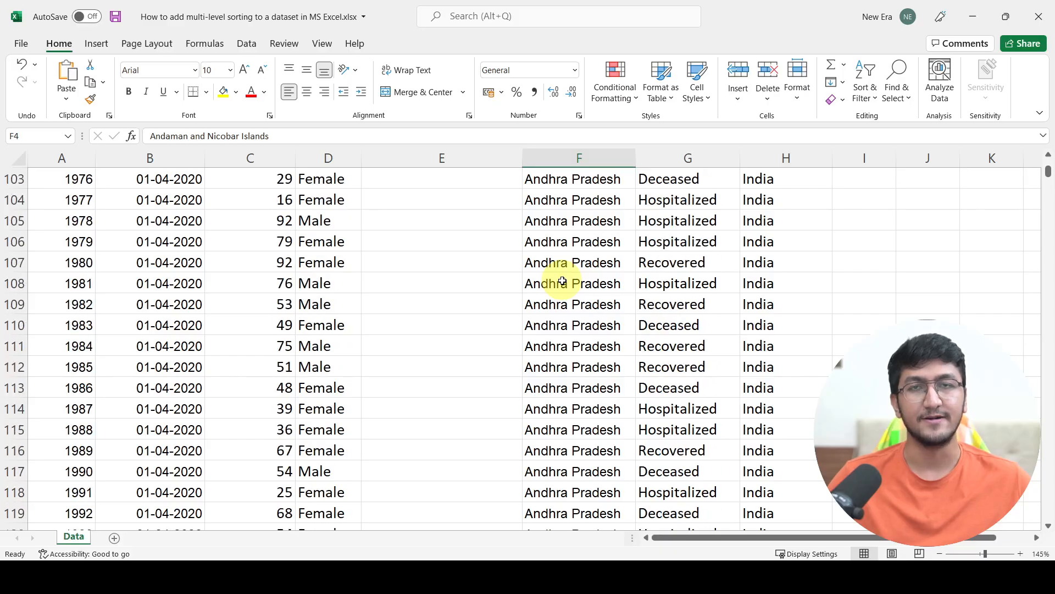
{"action": "scroll", "coordinate": [562, 281], "scroll_direction": "down", "scroll_amount": 7}
{"action": "left_click", "coordinate": [562, 282]}
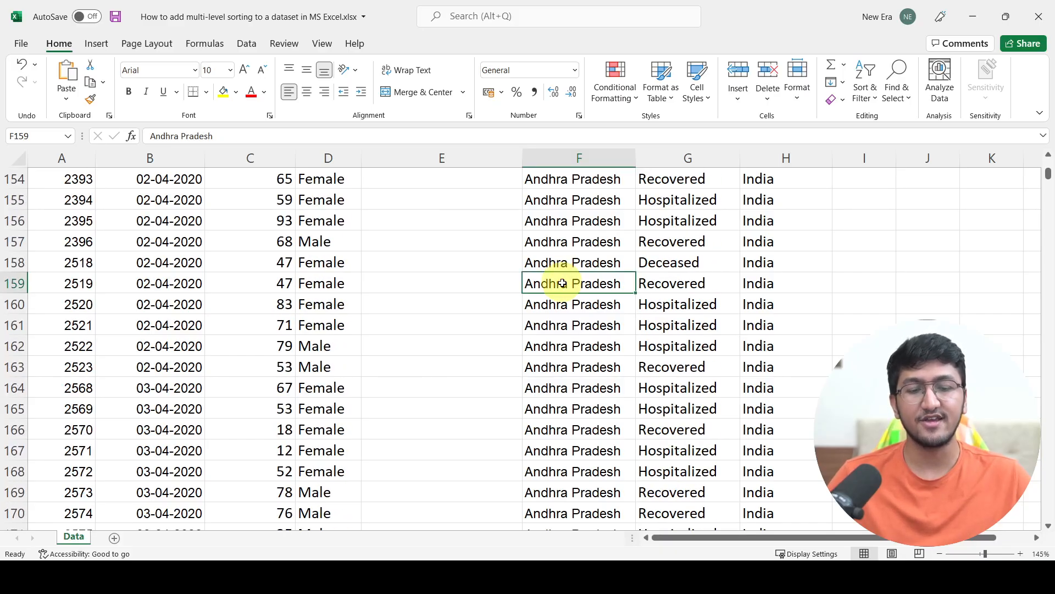
{"action": "key", "text": "ctrl+Down"}
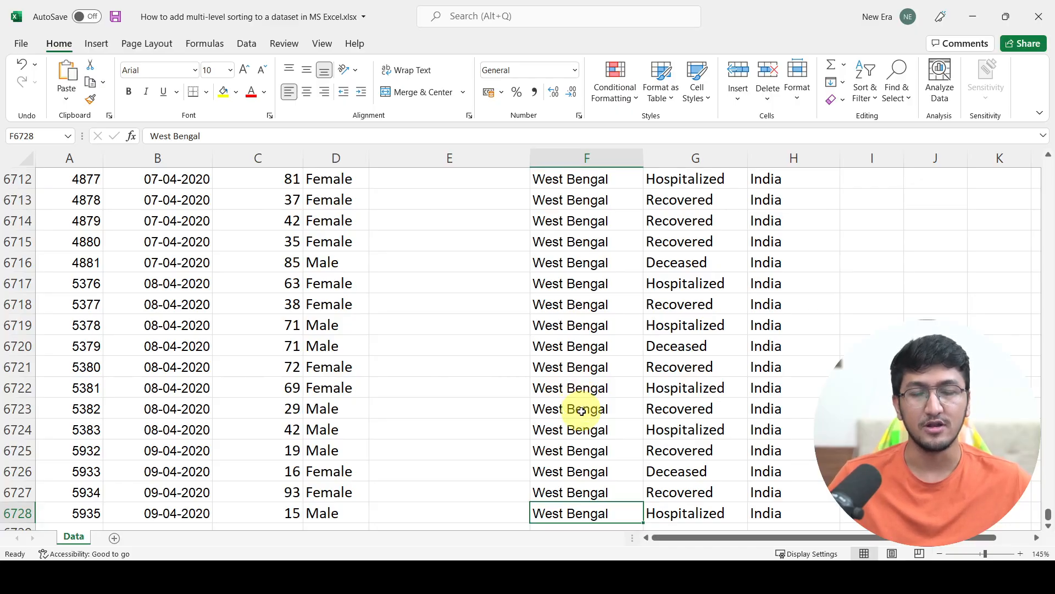
{"action": "key", "text": "ctrl+Up"}
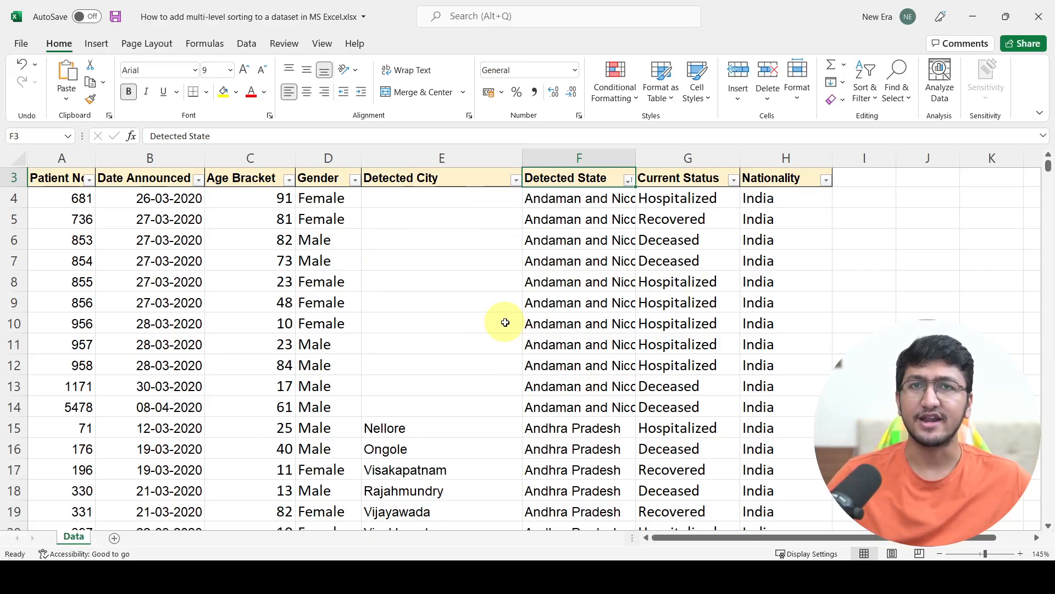
- Sort Age Bracket from smallest to largest through its filter, then undo both sorts
{"action": "left_click", "coordinate": [286, 180]}
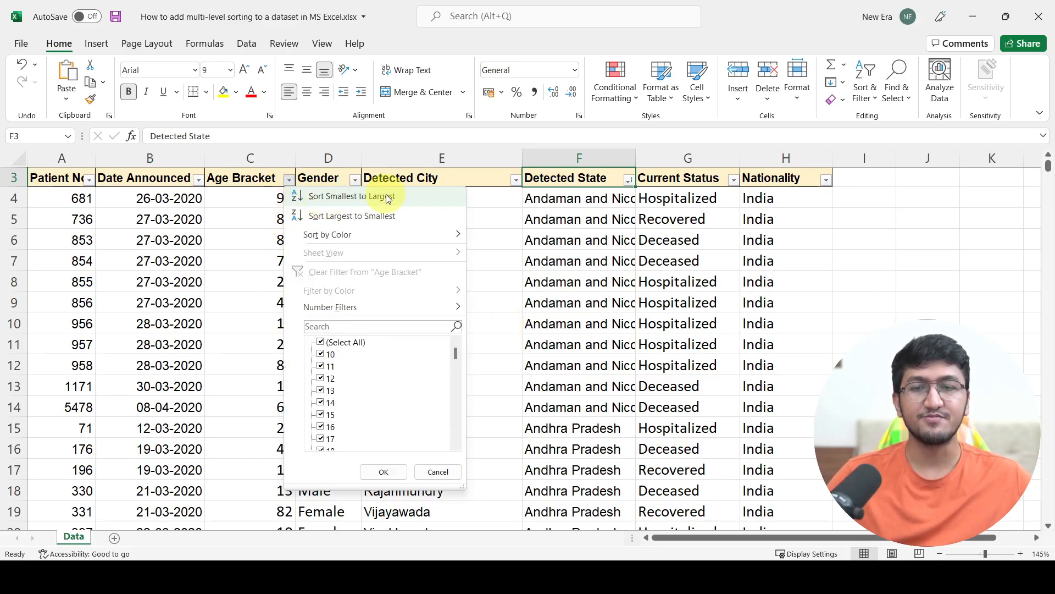
{"action": "left_click", "coordinate": [386, 197]}
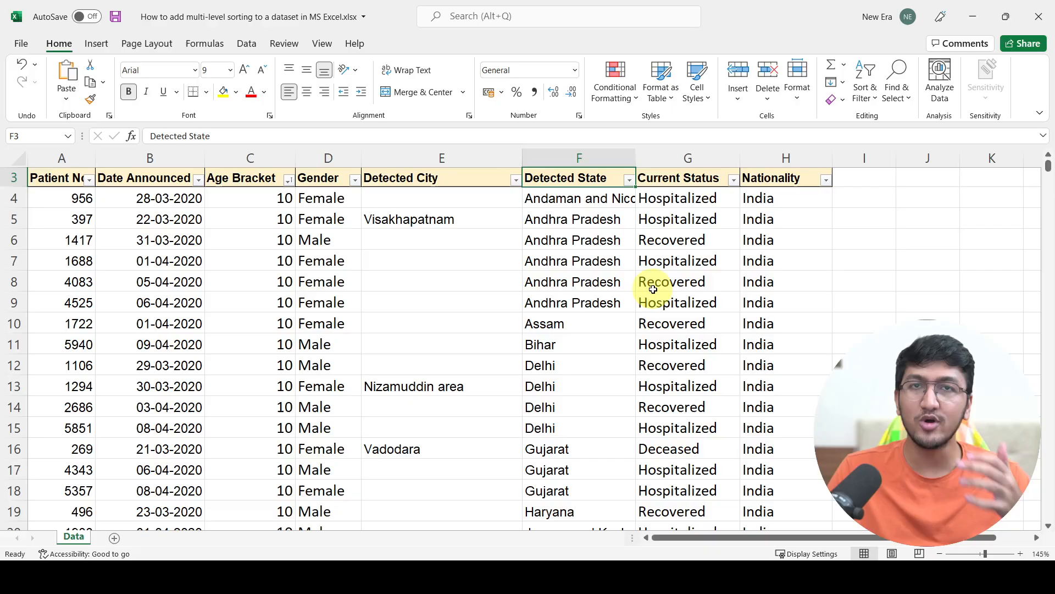
{"action": "key", "text": "ctrl+z"}
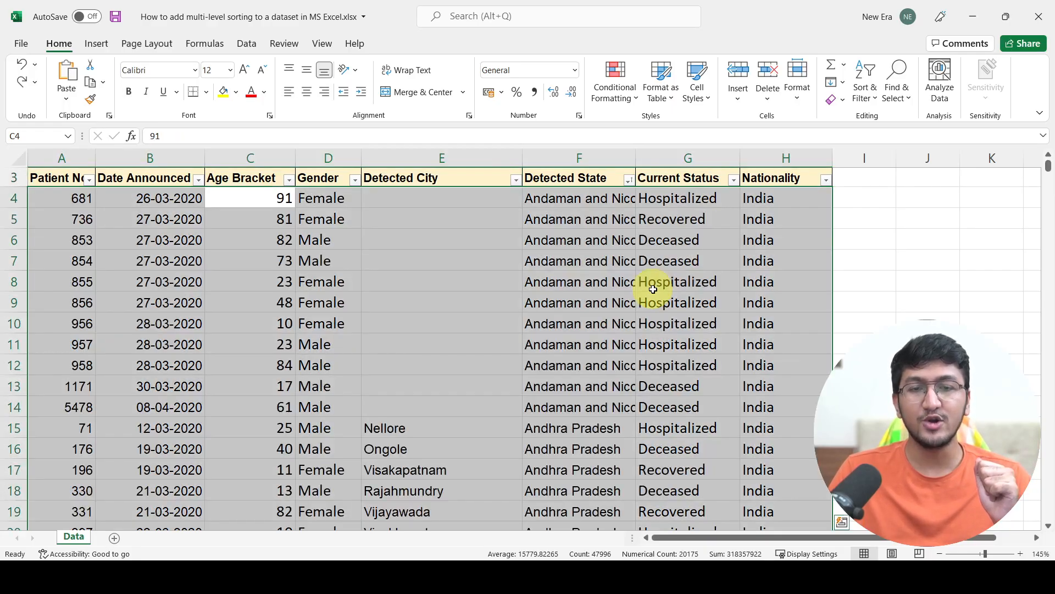
{"action": "key", "text": "ctrl+z"}
- Remove the filter buttons from the header row
{"action": "left_click", "coordinate": [653, 289]}
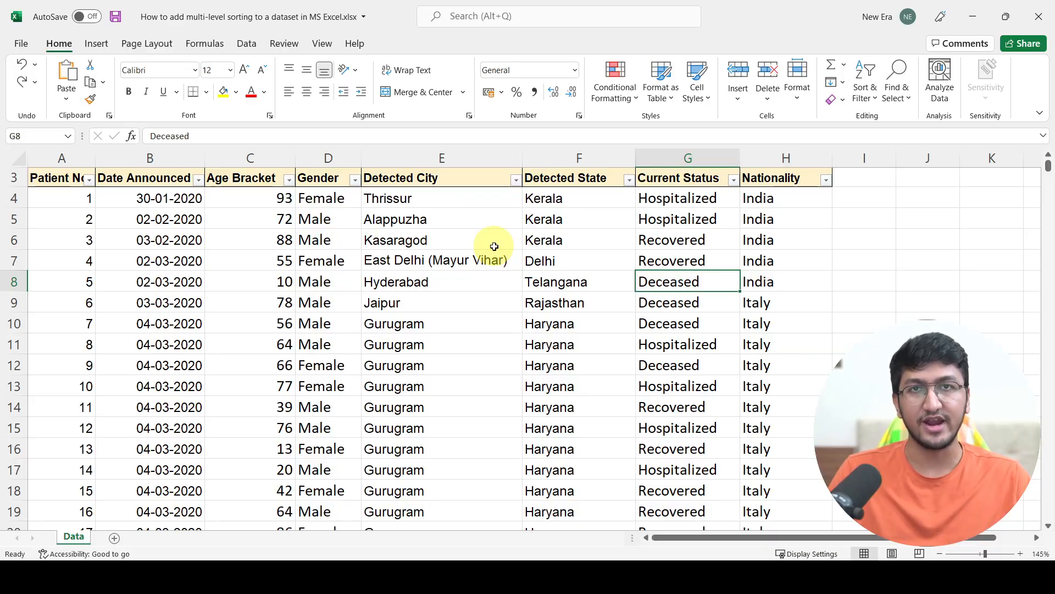
{"action": "key", "text": "ctrl+shift+l"}
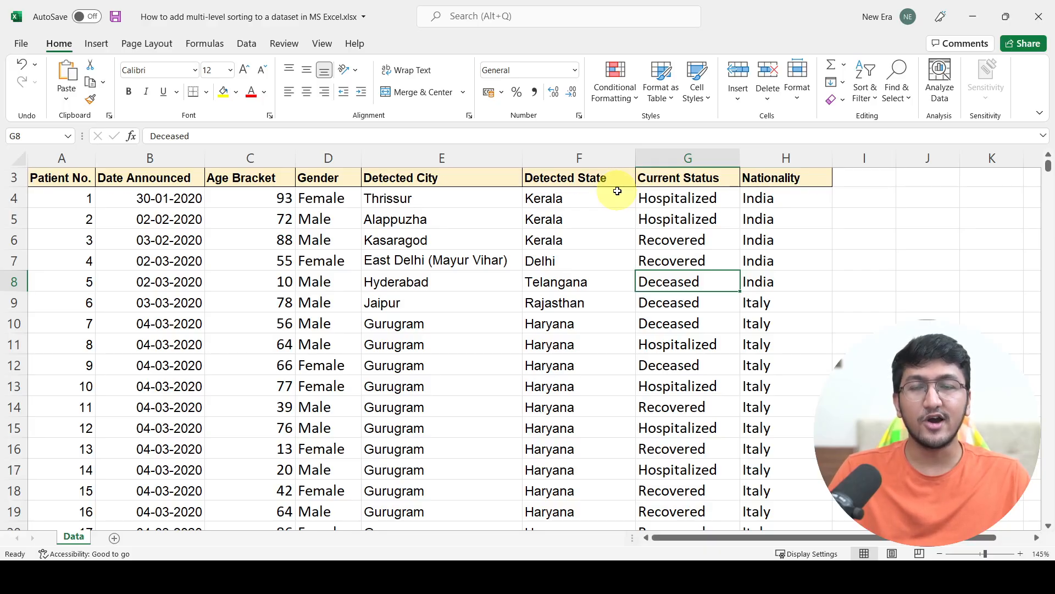
{"action": "scroll", "coordinate": [618, 191], "scroll_direction": "up", "scroll_amount": 1}
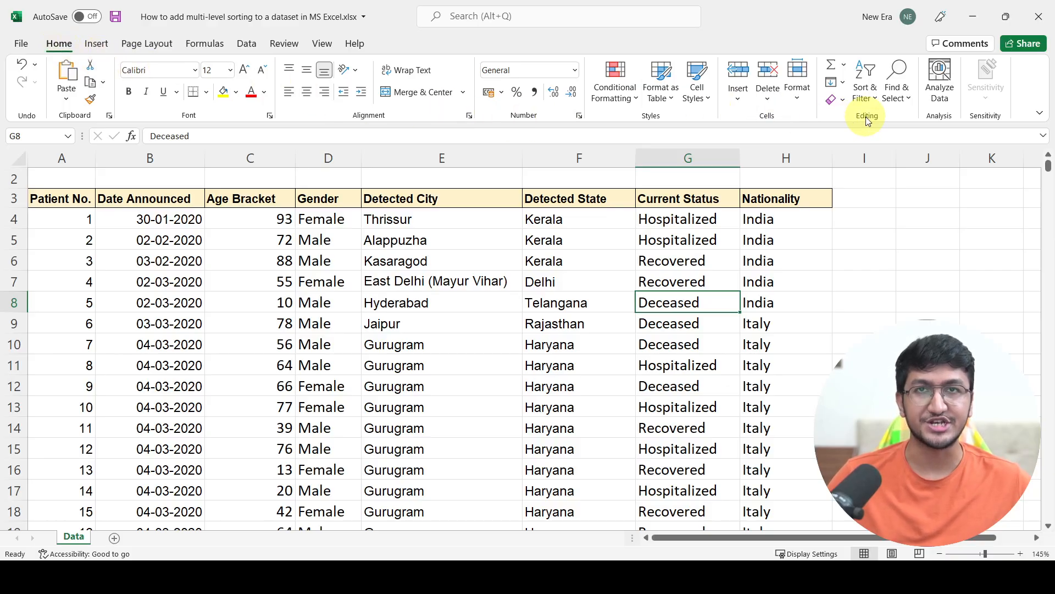
- Open Custom Sort and sort the data by Detected State on cell values, A to Z
{"action": "left_click", "coordinate": [863, 88]}
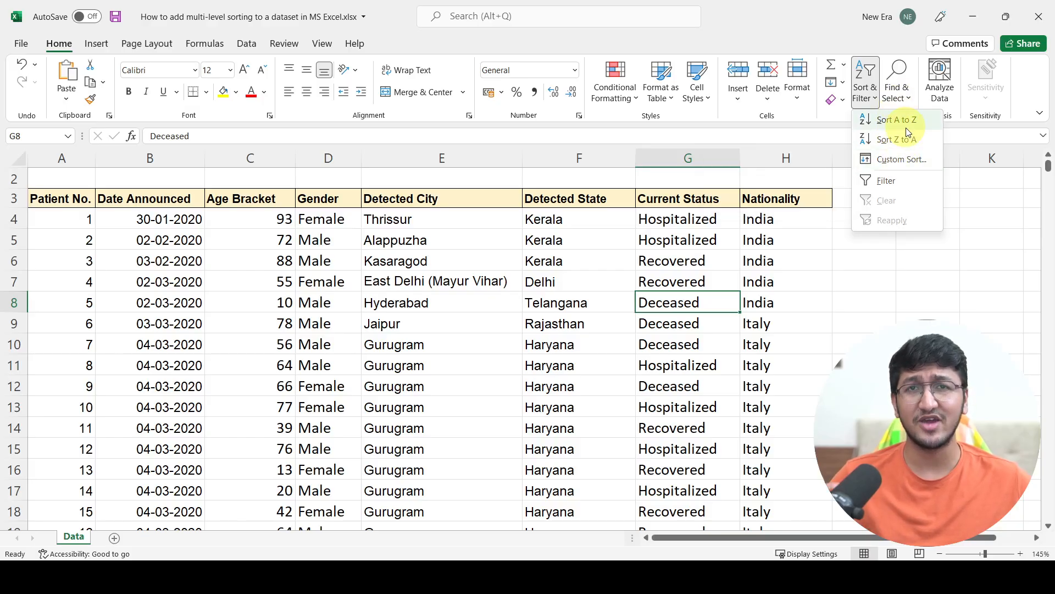
{"action": "left_click", "coordinate": [897, 161]}
{"action": "left_click_drag", "start_coordinate": [897, 167], "coordinate": [728, 62]}
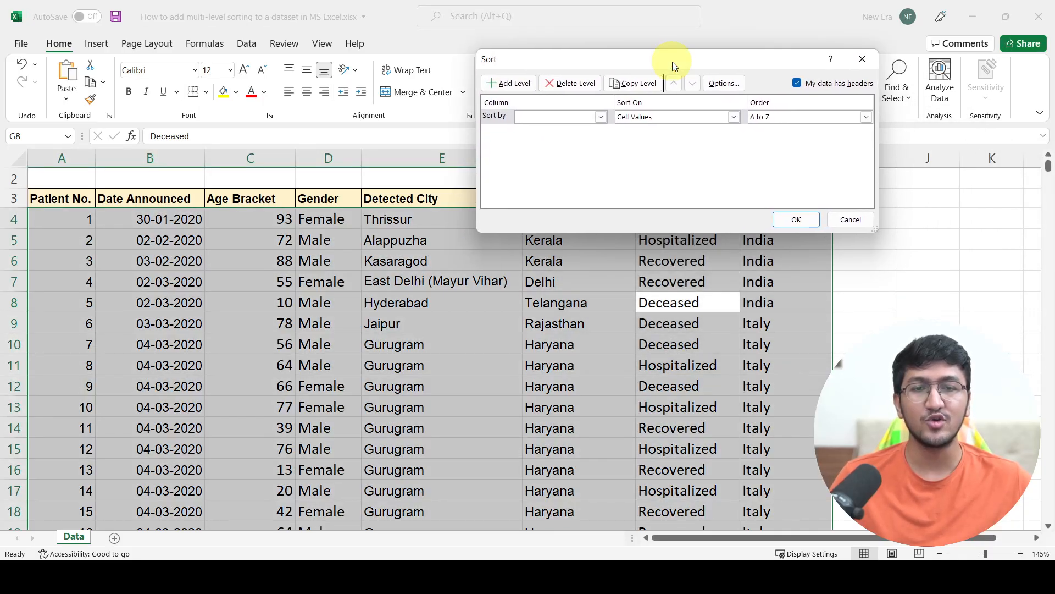
{"action": "left_click", "coordinate": [523, 117]}
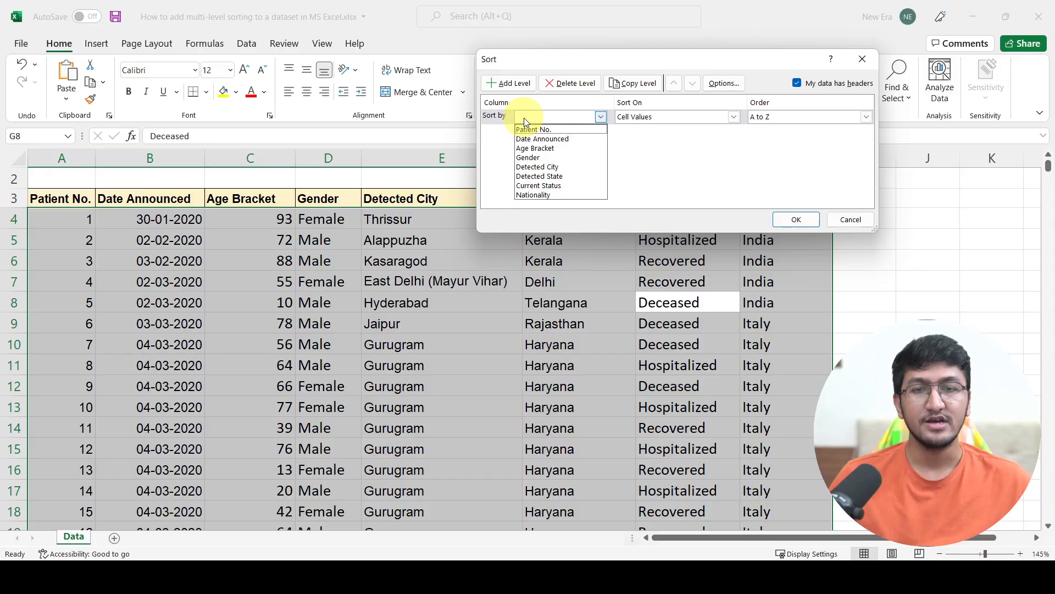
{"action": "left_click", "coordinate": [534, 176]}
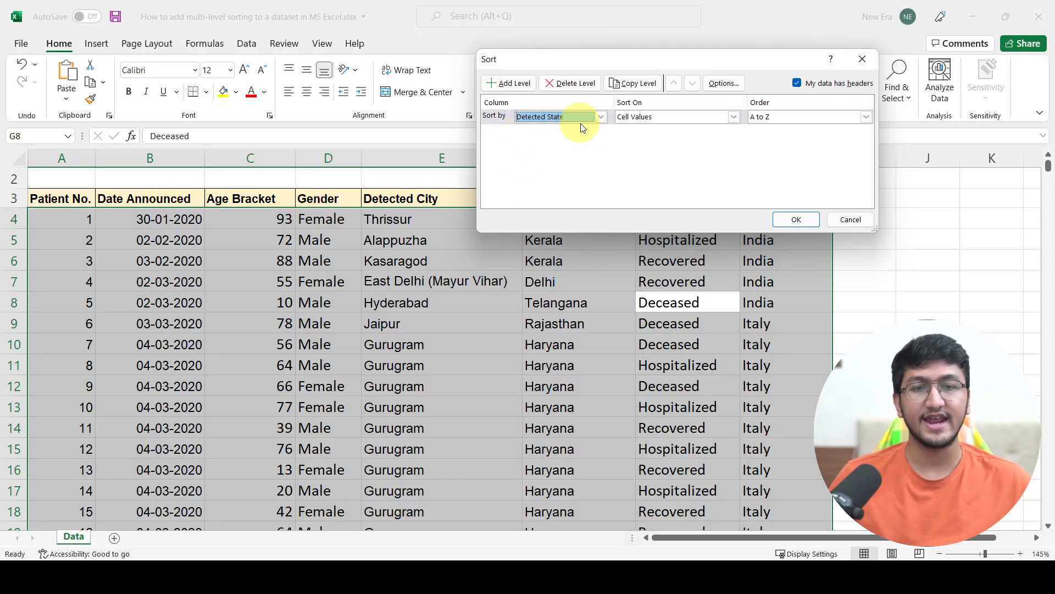
{"action": "left_click", "coordinate": [648, 117]}
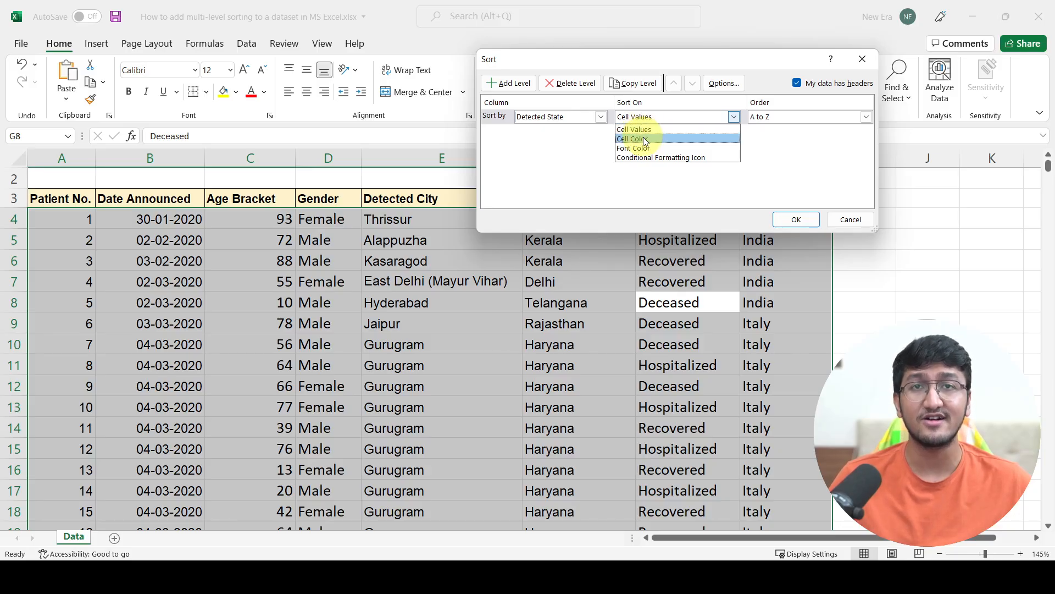
{"action": "left_click", "coordinate": [656, 172]}
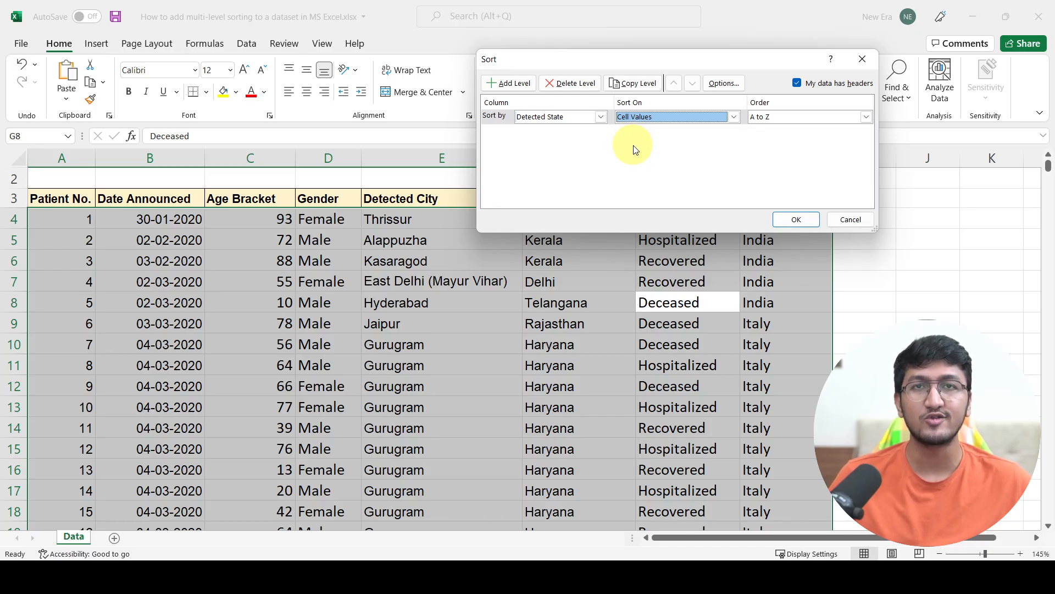
{"action": "left_click", "coordinate": [768, 118]}
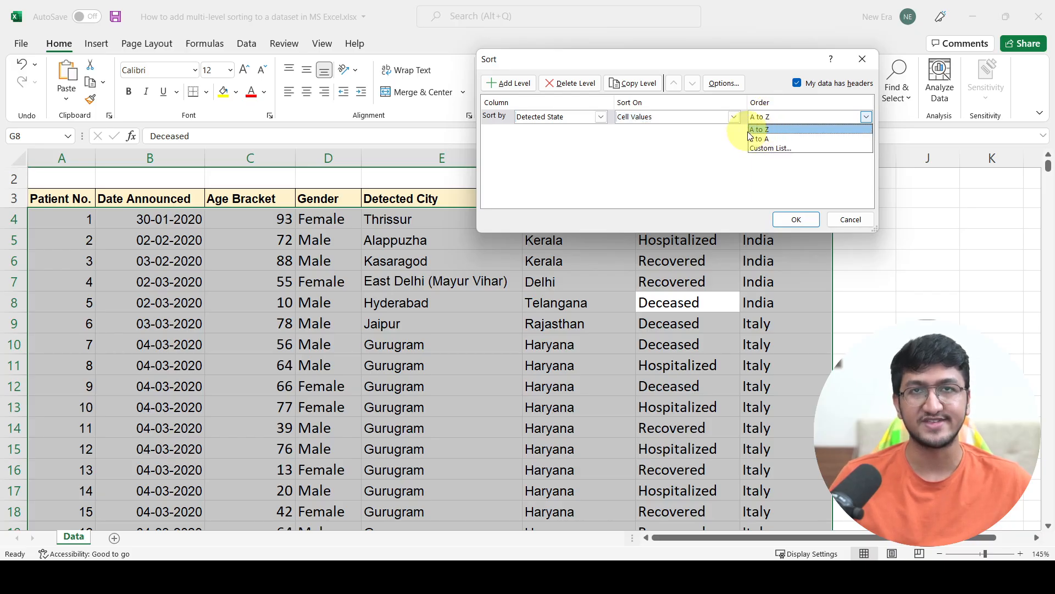
{"action": "left_click", "coordinate": [749, 133]}
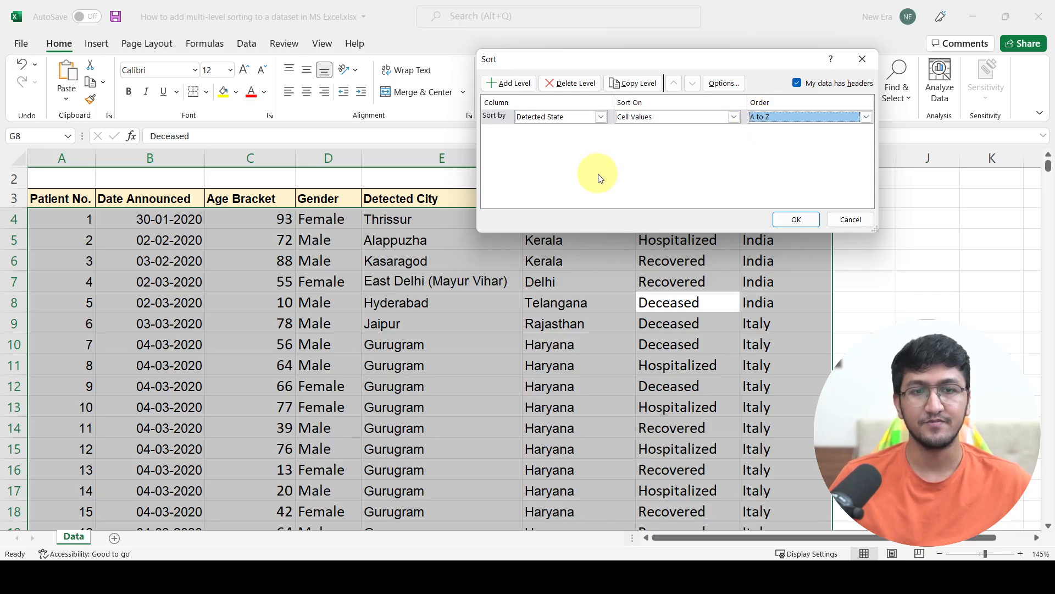
{"action": "left_click", "coordinate": [793, 221]}
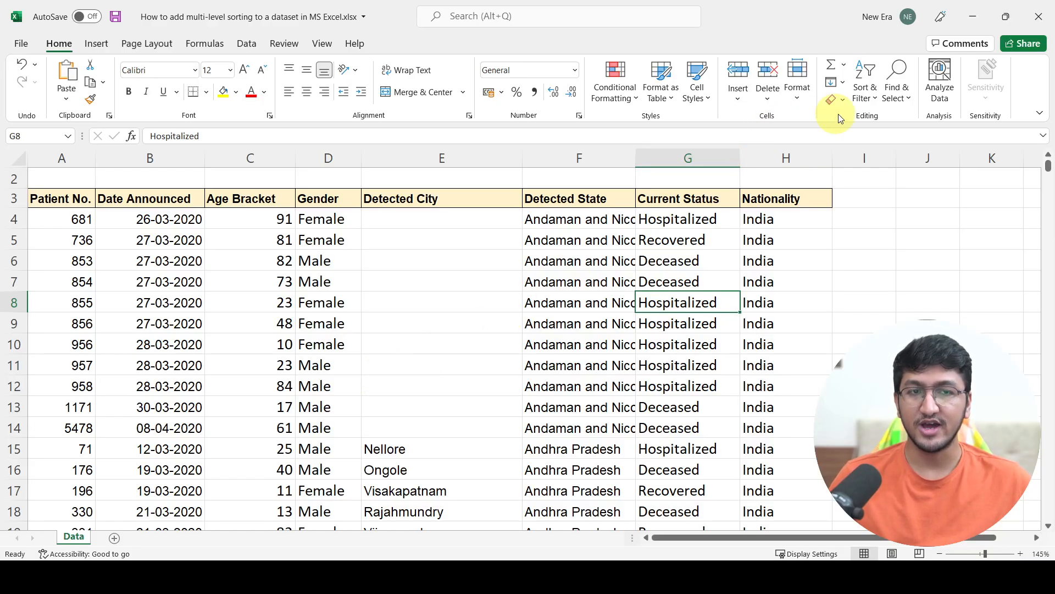
- Reopen Custom Sort and add a second level sorting by Age Bracket on cell values, Smallest to Largest, and apply it
{"action": "left_click", "coordinate": [862, 93]}
{"action": "left_click", "coordinate": [874, 158]}
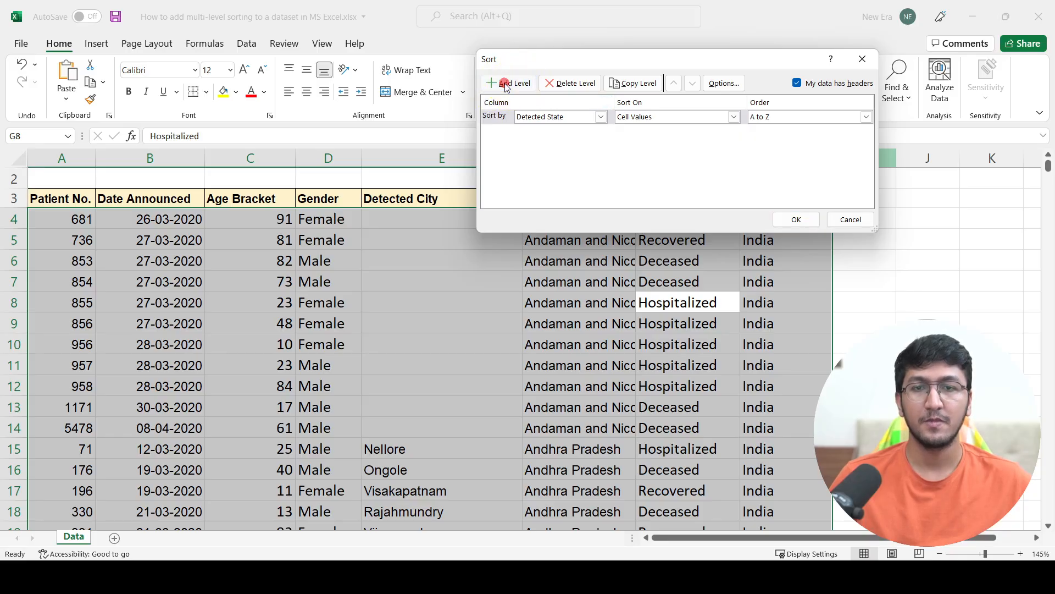
{"action": "left_click", "coordinate": [509, 84]}
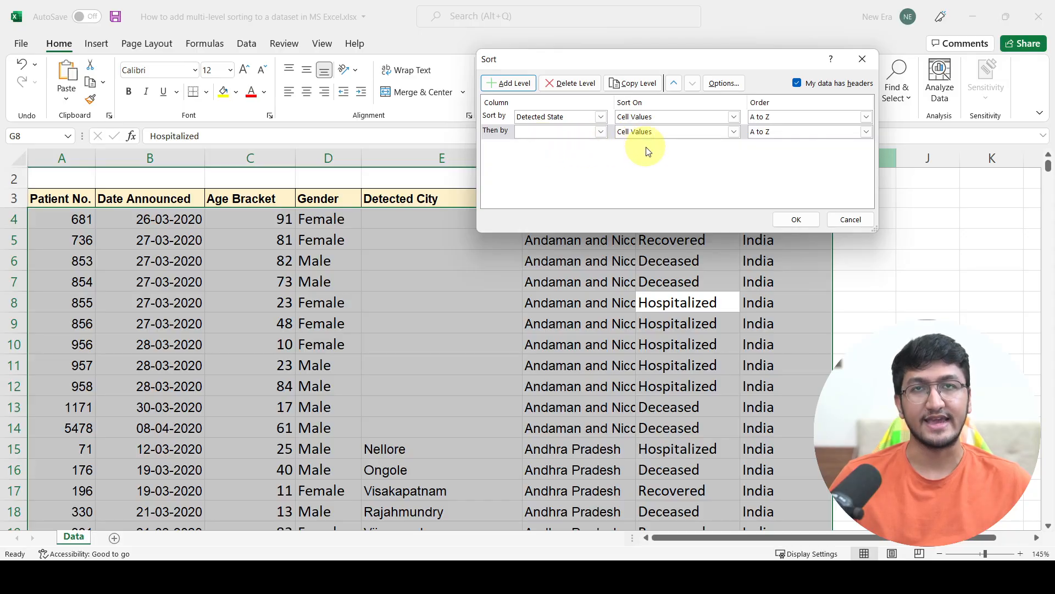
{"action": "left_click", "coordinate": [601, 132]}
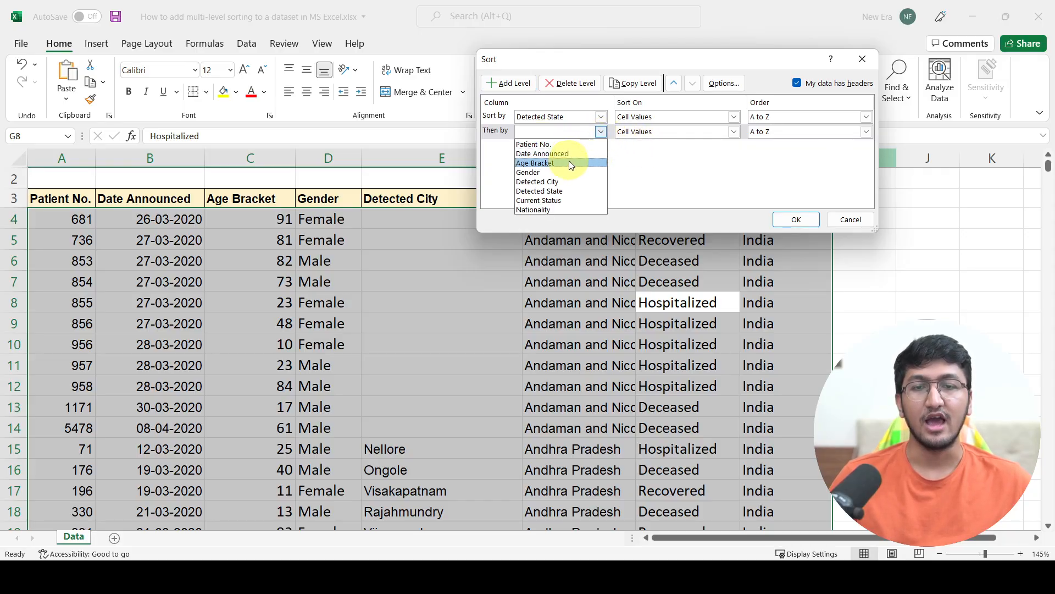
{"action": "left_click", "coordinate": [569, 161]}
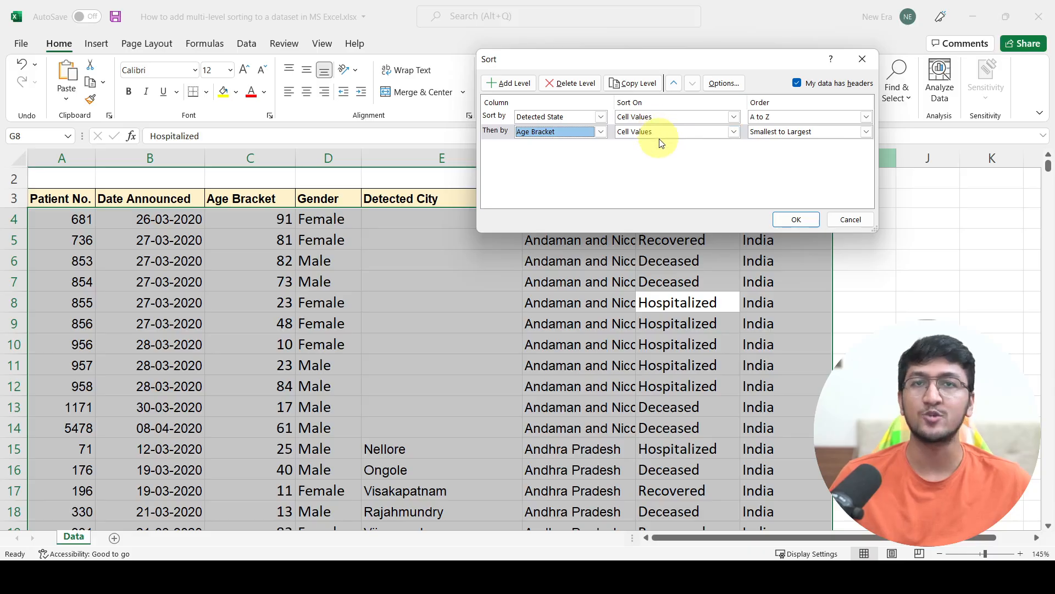
{"action": "left_click", "coordinate": [791, 219]}
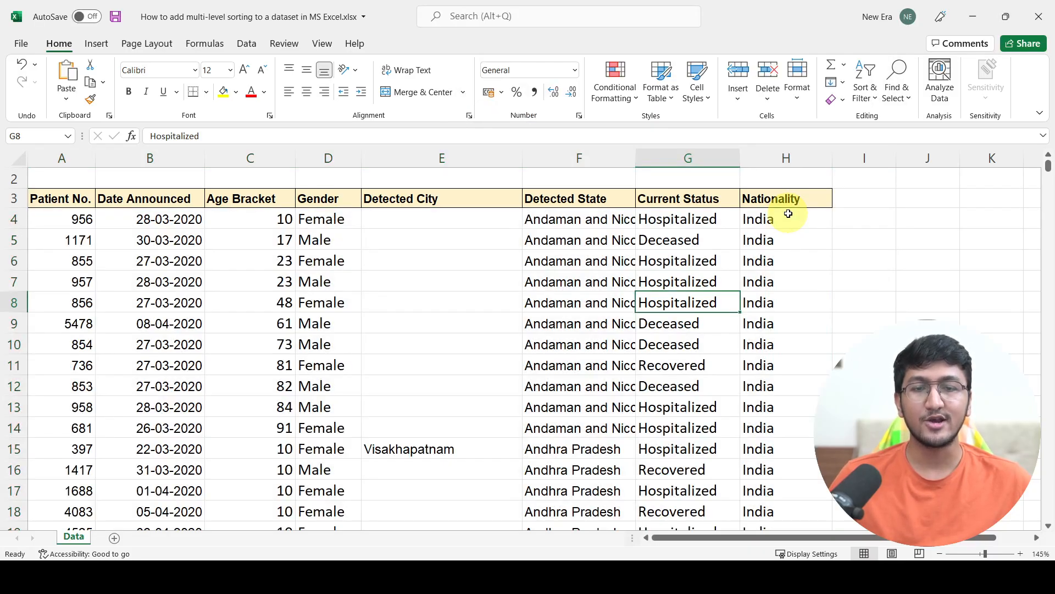
- Examine the Detected State and Age Bracket values of the Andaman and Nicobar Islands rows to check the sort order
{"action": "left_click_drag", "start_coordinate": [543, 220], "coordinate": [586, 433]}
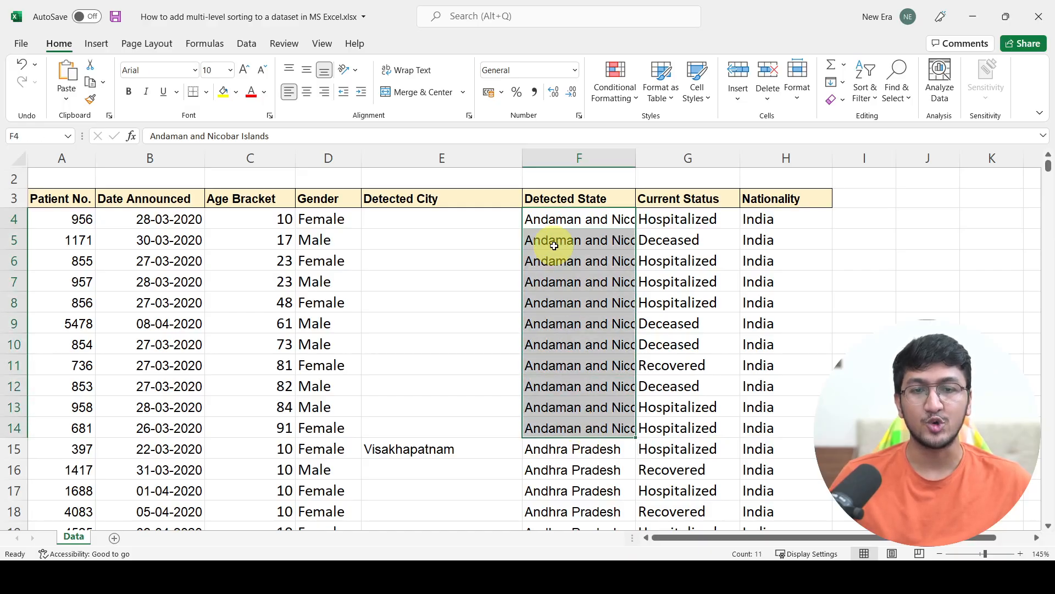
{"action": "scroll", "coordinate": [544, 234], "scroll_direction": "down", "scroll_amount": 7}
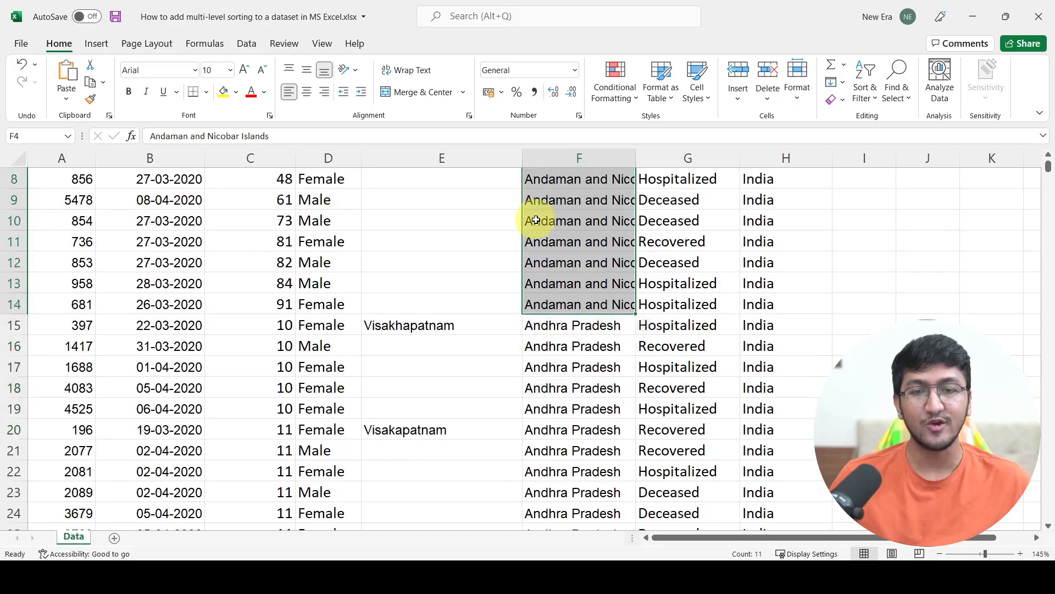
{"action": "scroll", "coordinate": [536, 220], "scroll_direction": "up", "scroll_amount": 7}
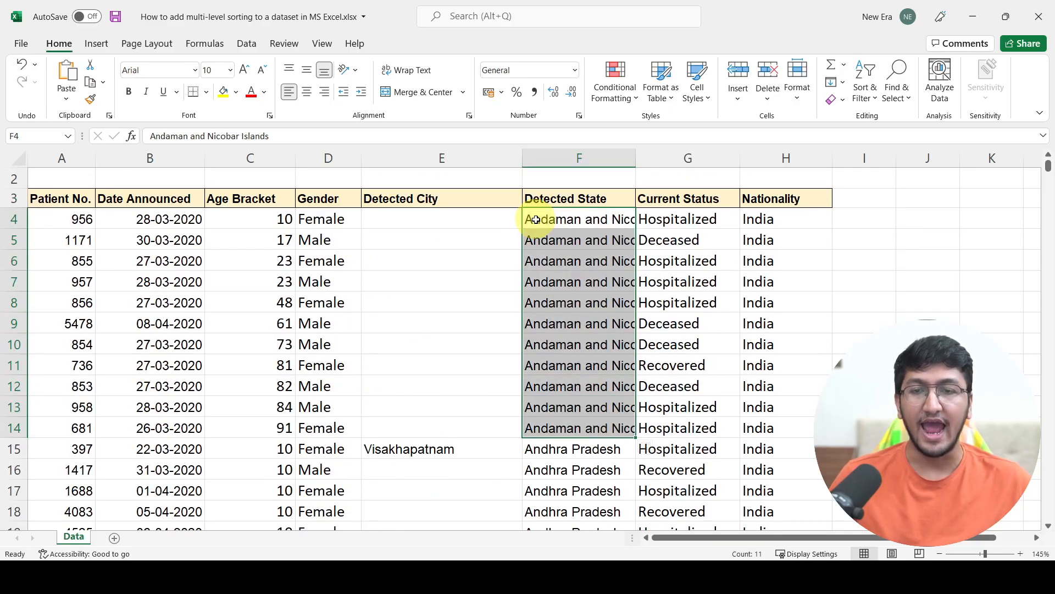
{"action": "left_click_drag", "start_coordinate": [281, 220], "coordinate": [275, 419]}
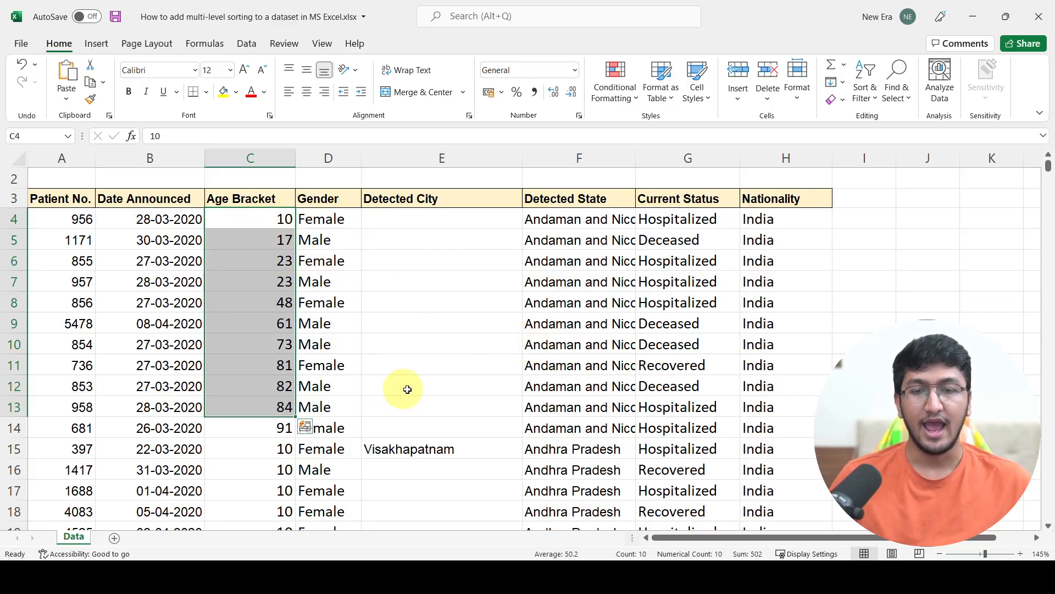
{"action": "left_click_drag", "start_coordinate": [473, 412], "coordinate": [254, 424]}
{"action": "left_click", "coordinate": [261, 428]}
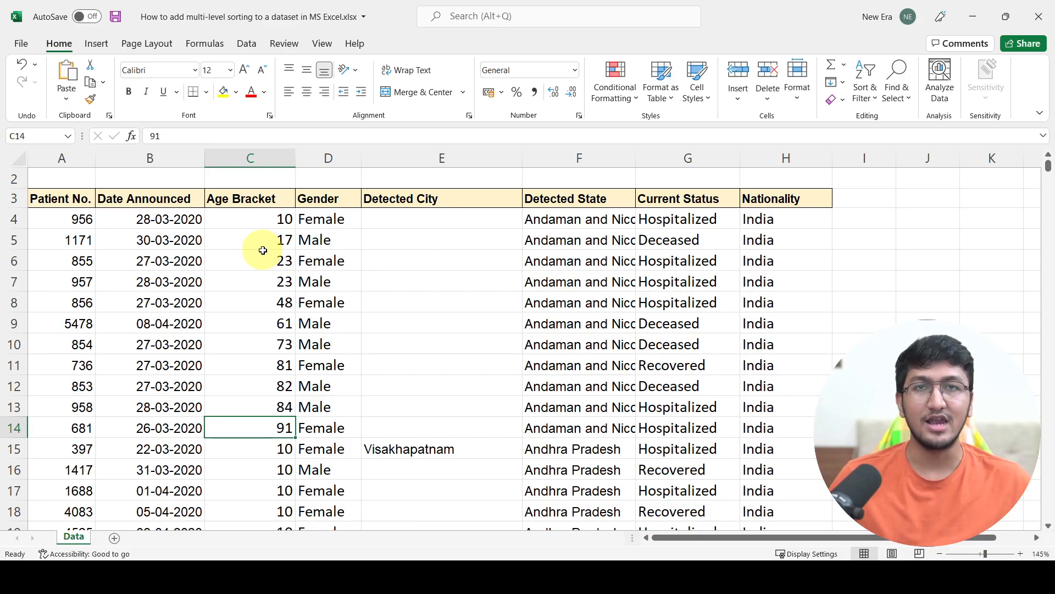
- Open Custom Sort, delete the Age Bracket level, and cancel the dialog
{"action": "left_click", "coordinate": [857, 103]}
{"action": "left_click", "coordinate": [891, 158]}
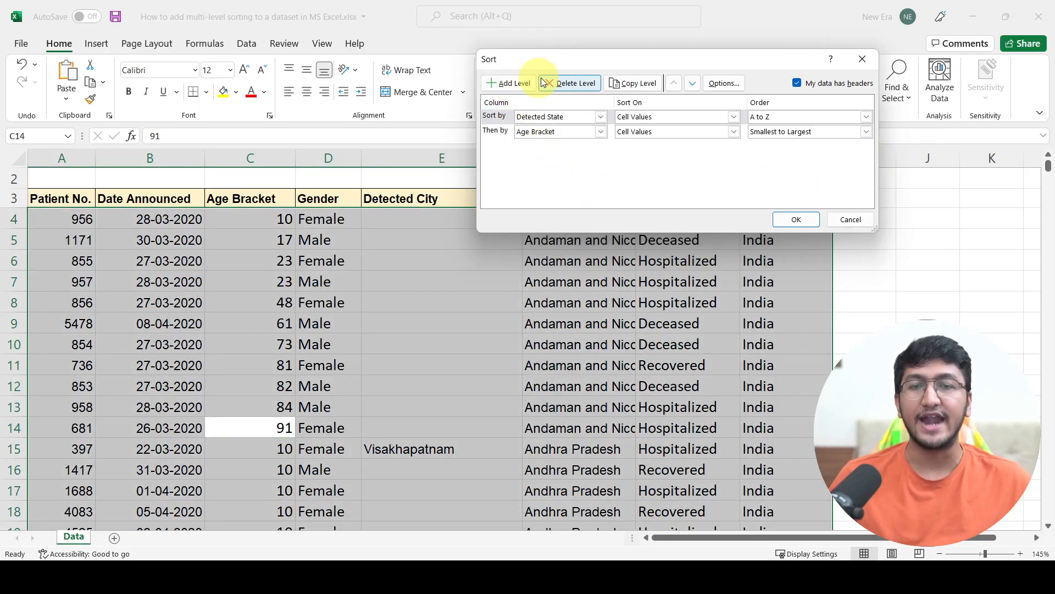
{"action": "left_click", "coordinate": [499, 134]}
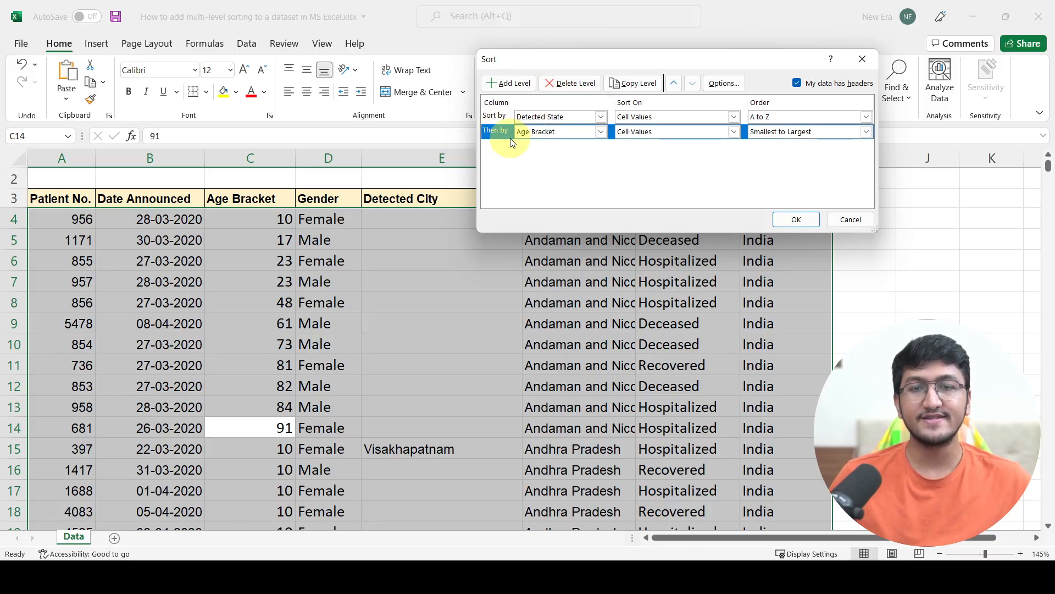
{"action": "left_click", "coordinate": [562, 81]}
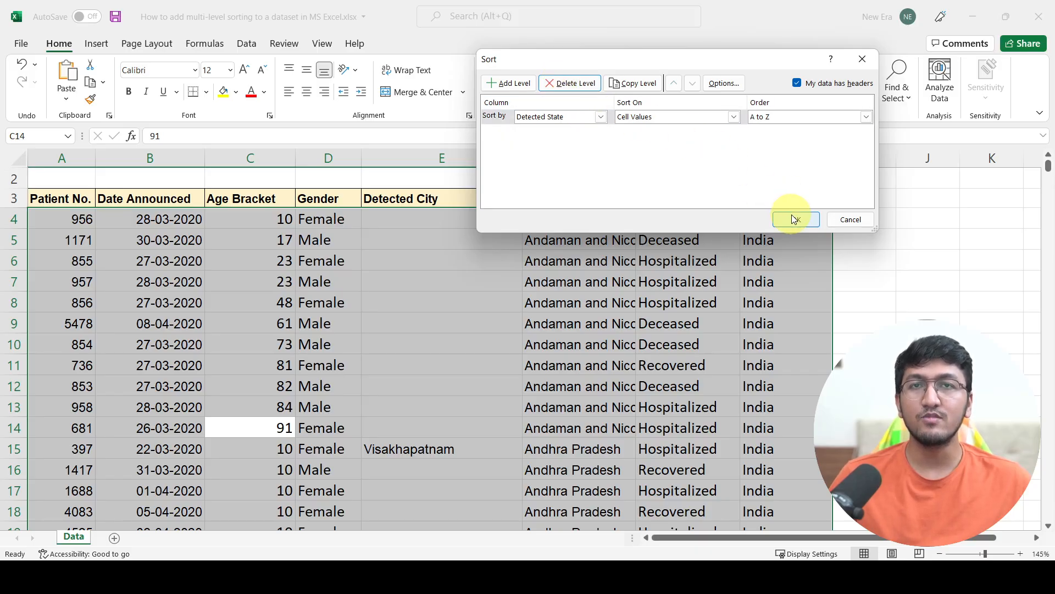
{"action": "left_click", "coordinate": [851, 220]}
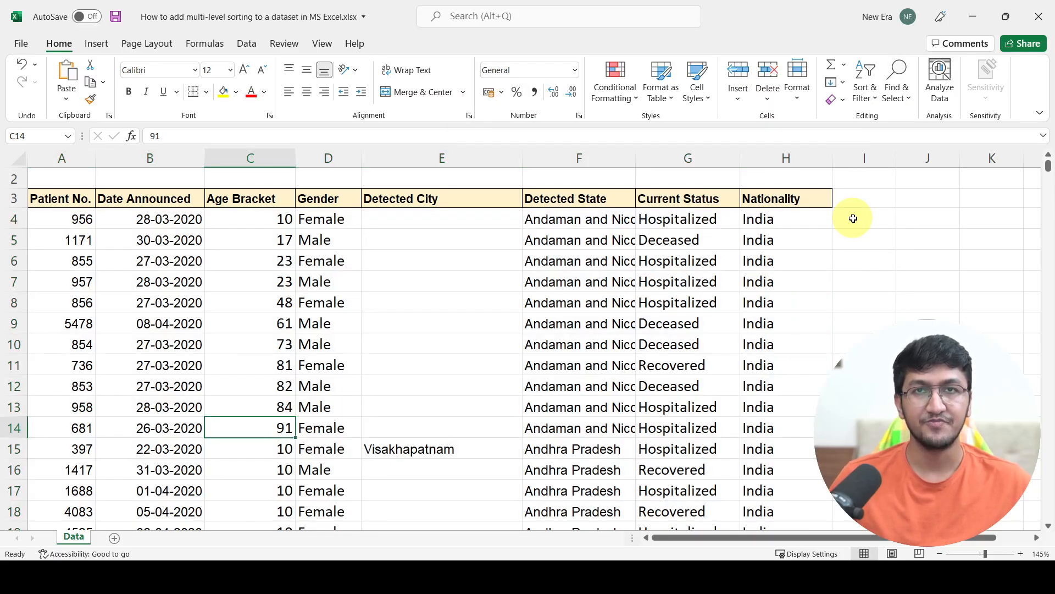